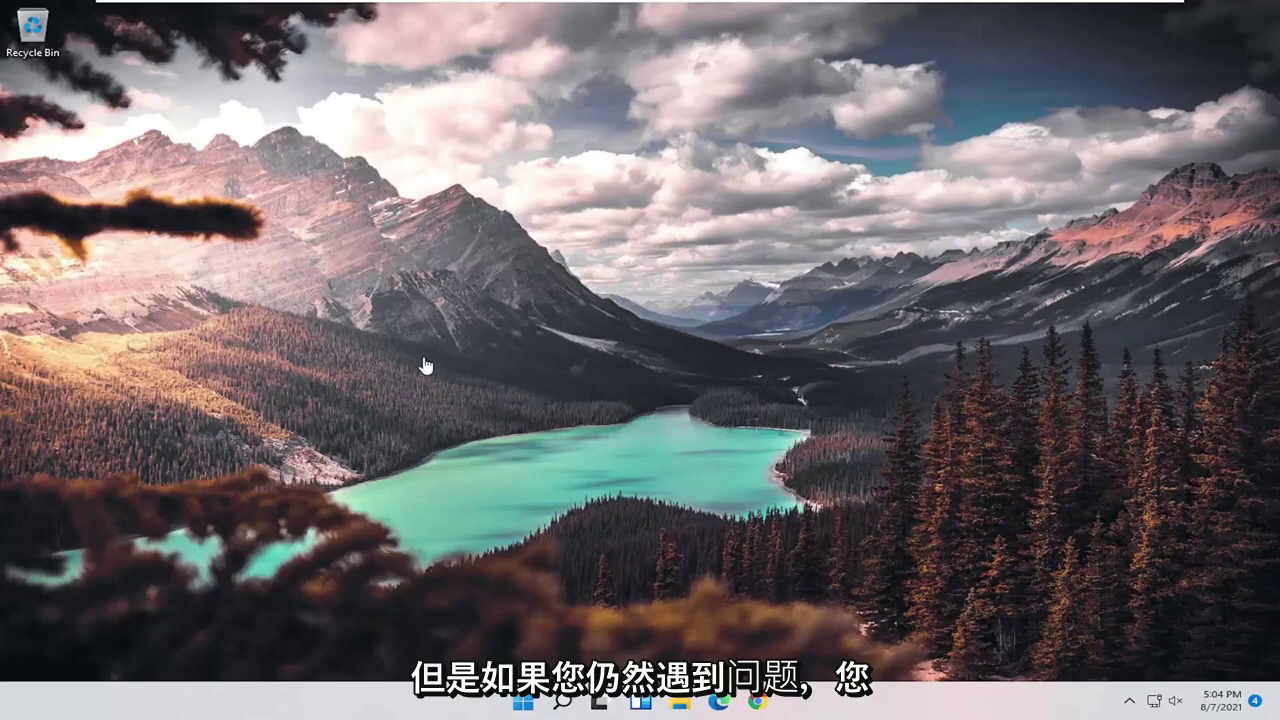
Step: Search Windows for 'device manager' so Device Manager appears as the best match
click(561, 700)
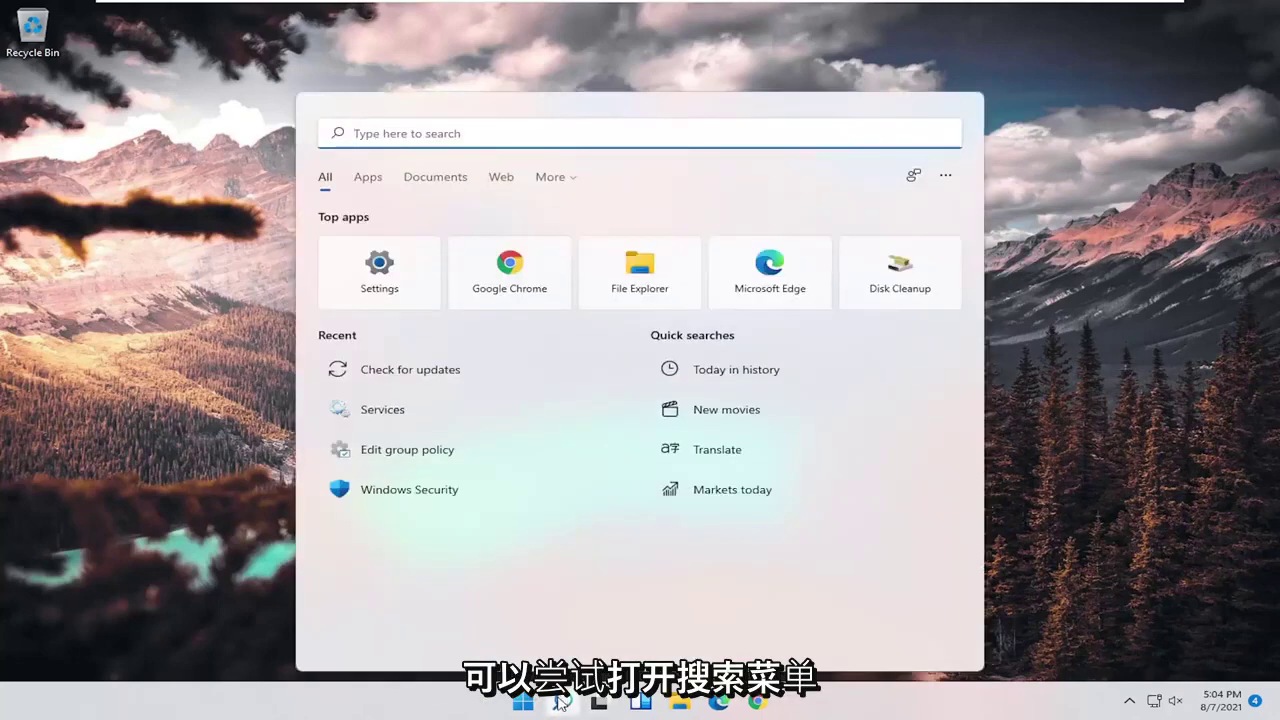
text(device manage)
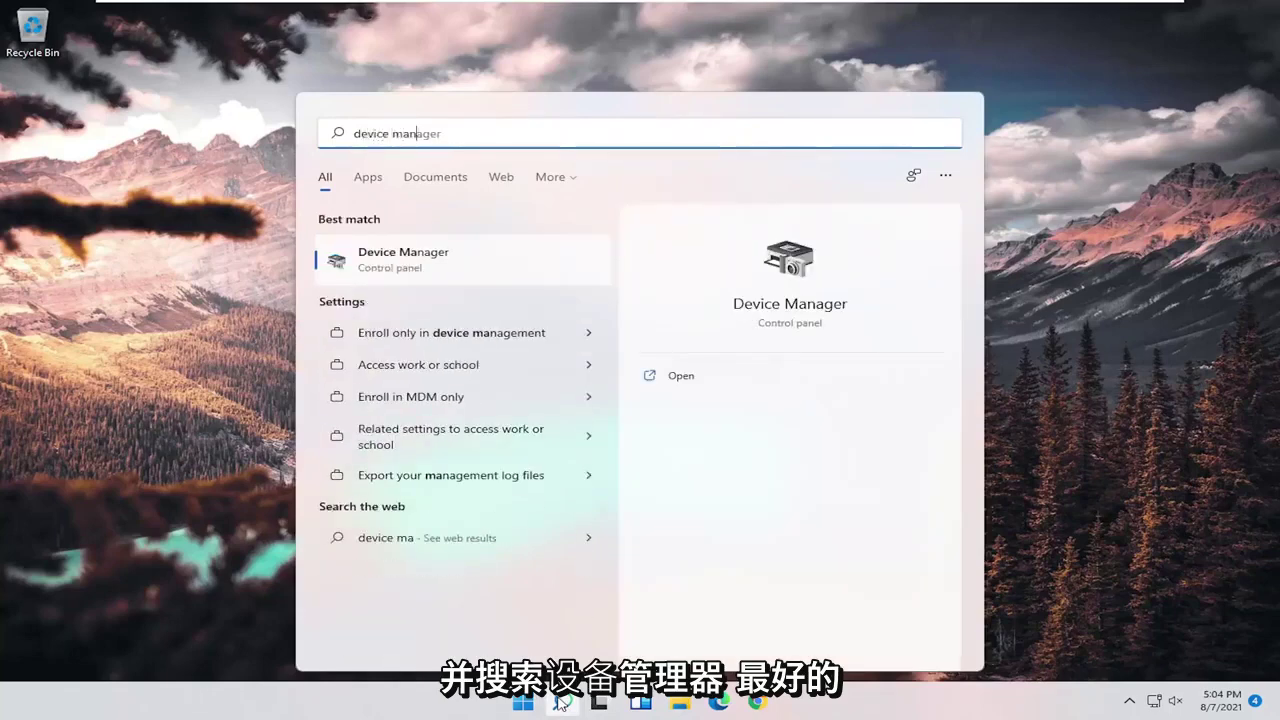
text(r)
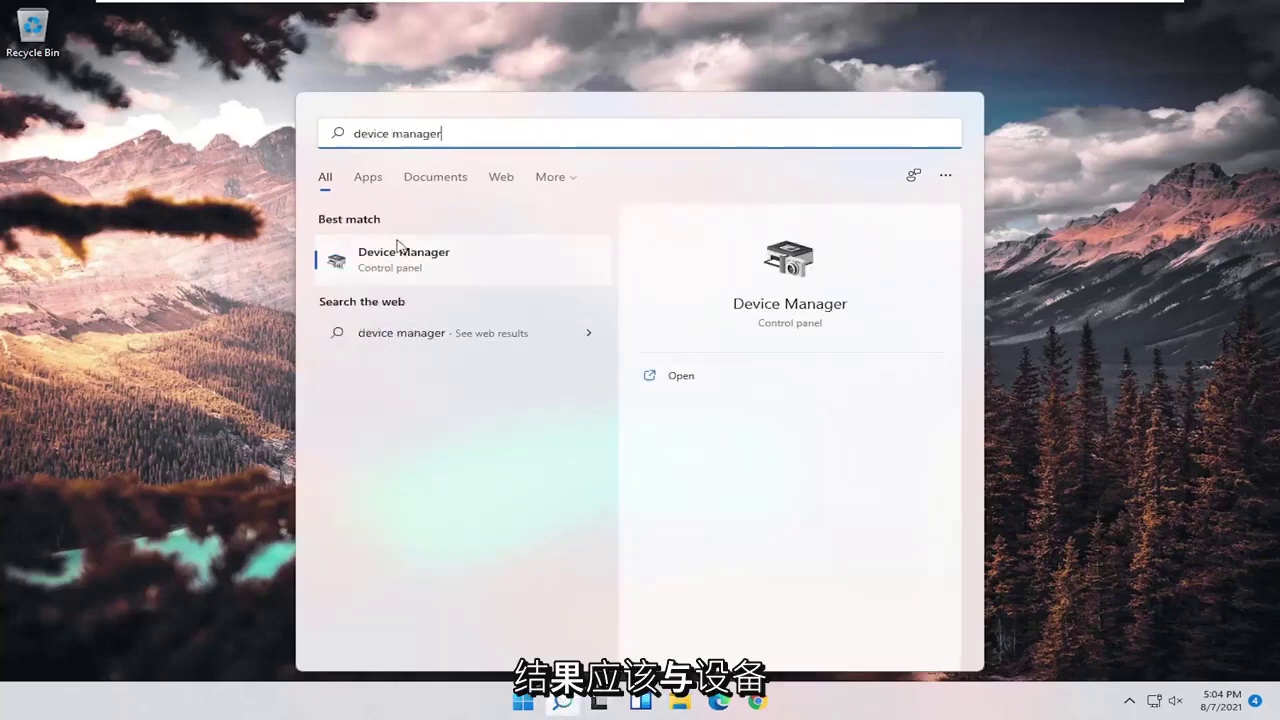
Step: Launch Device Manager, centre its window, and expand Universal Serial Bus controllers
click(412, 266)
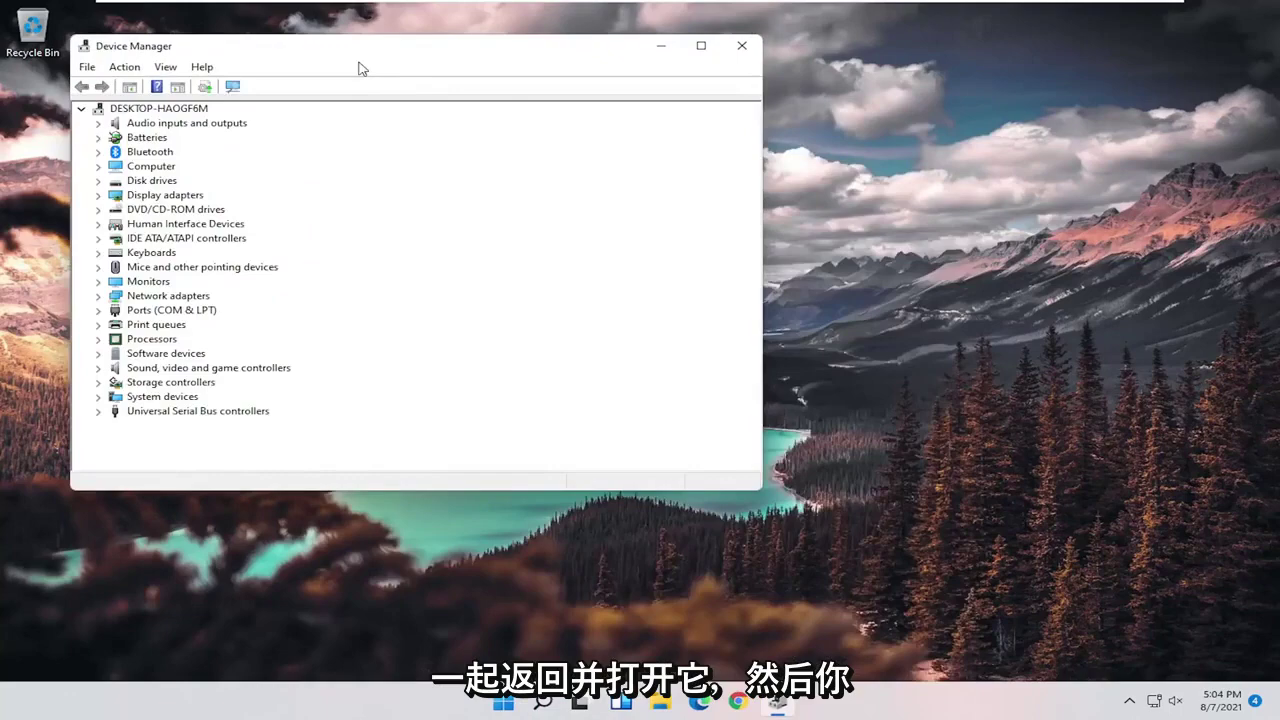
drag(360, 63, 553, 101)
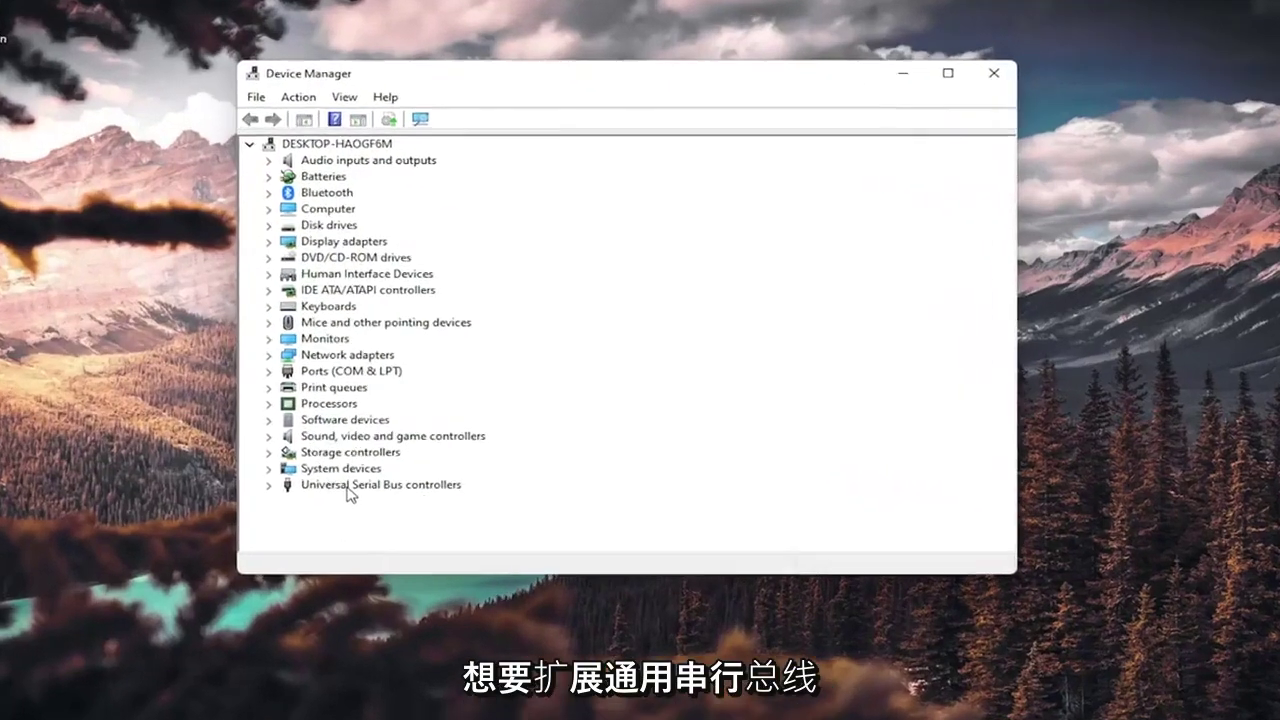
double_click(362, 450)
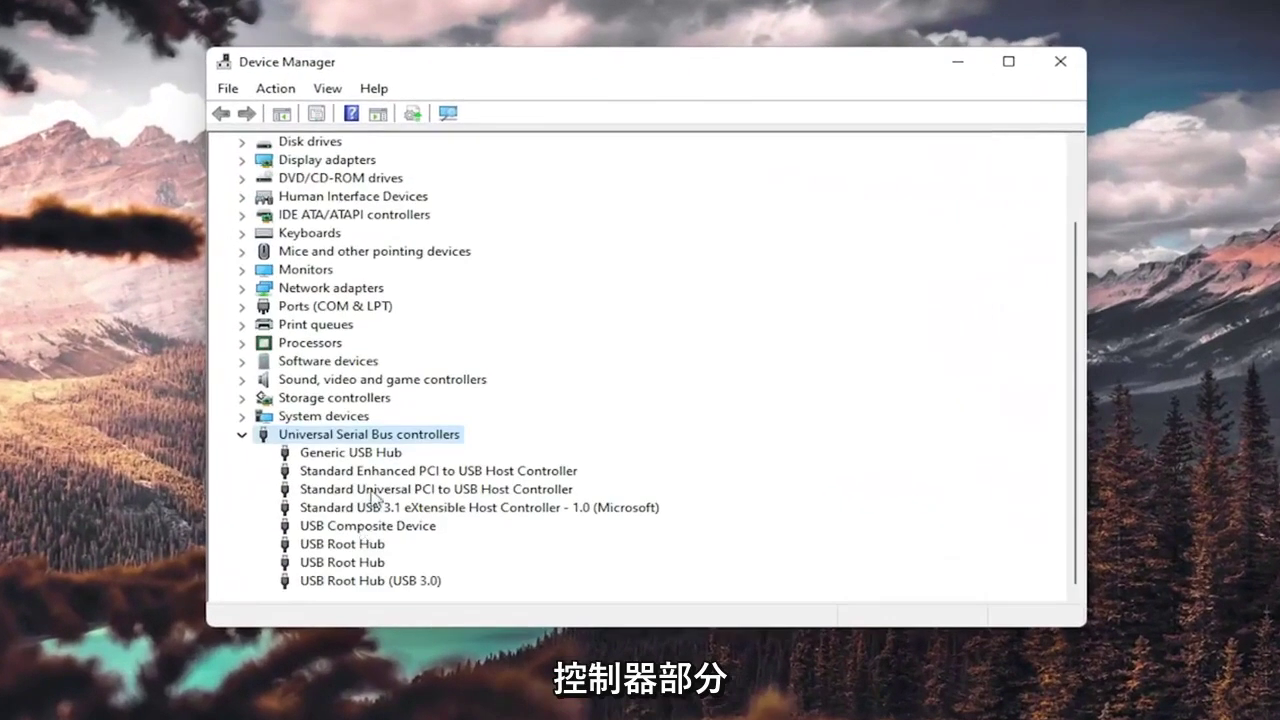
Step: Reinstall the Generic USB Hub driver by picking Generic USB Hub from the compatible drivers on this computer
right_click(330, 456)
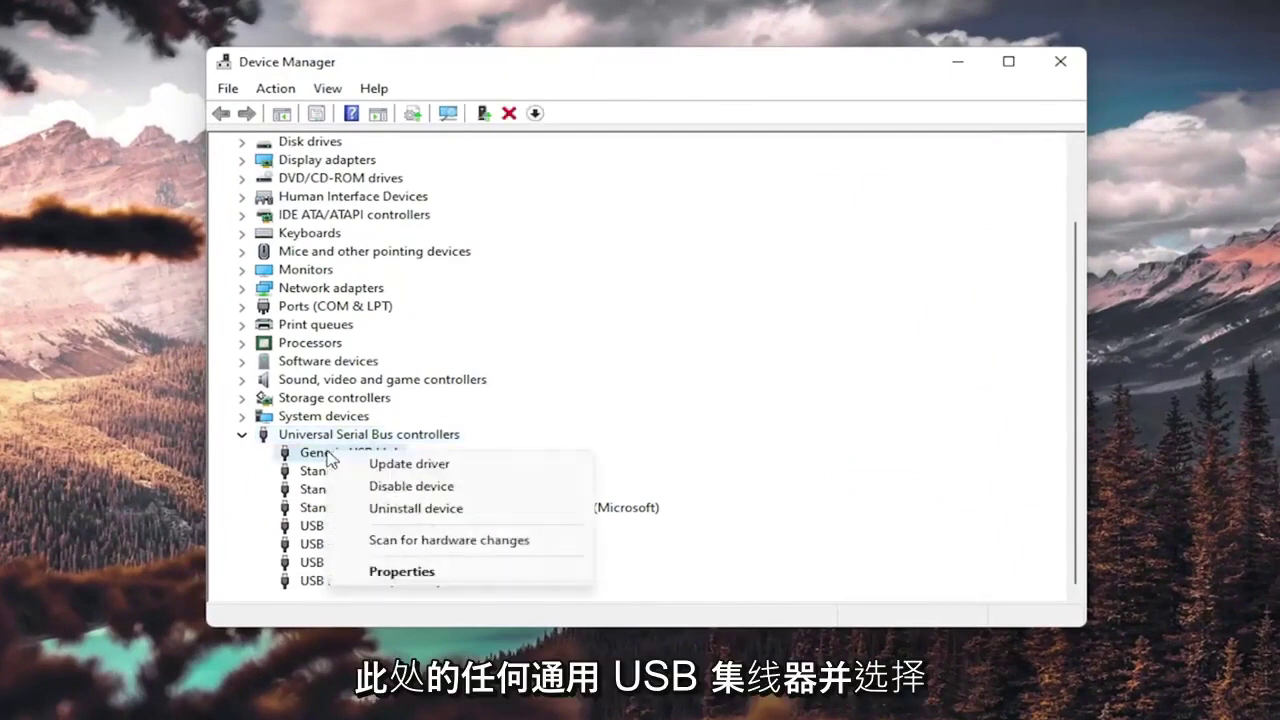
click(385, 464)
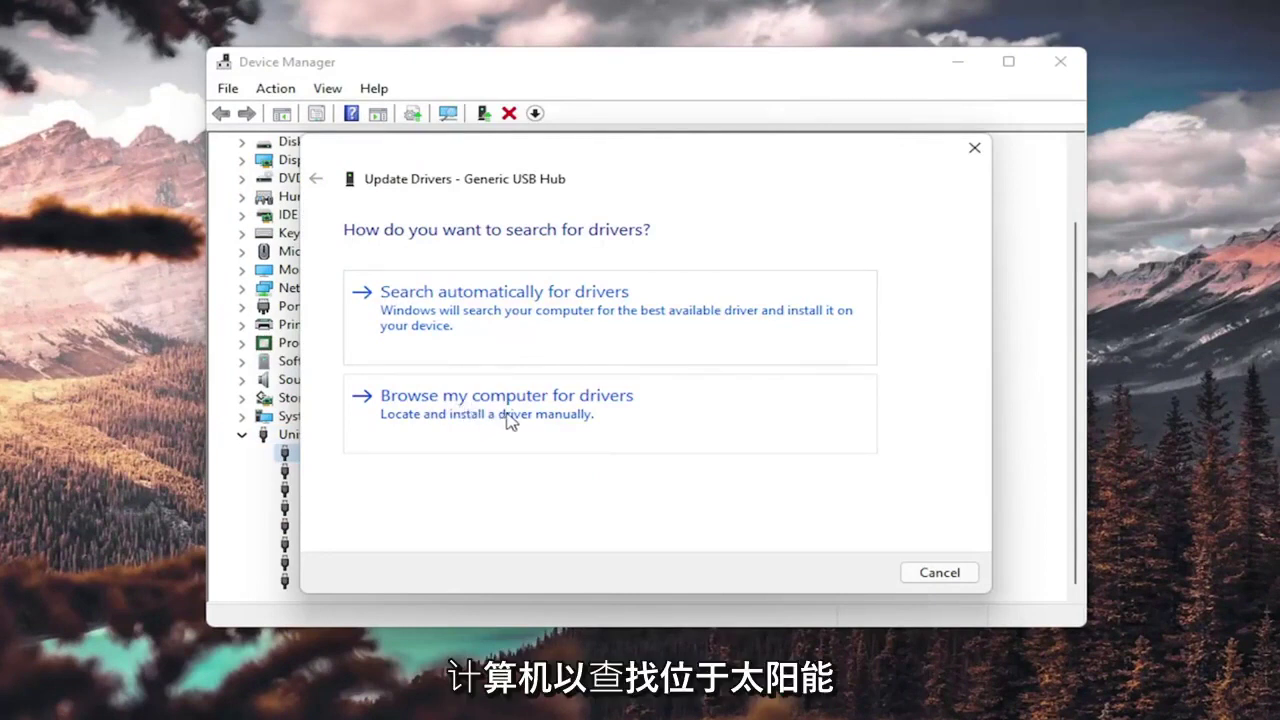
click(566, 418)
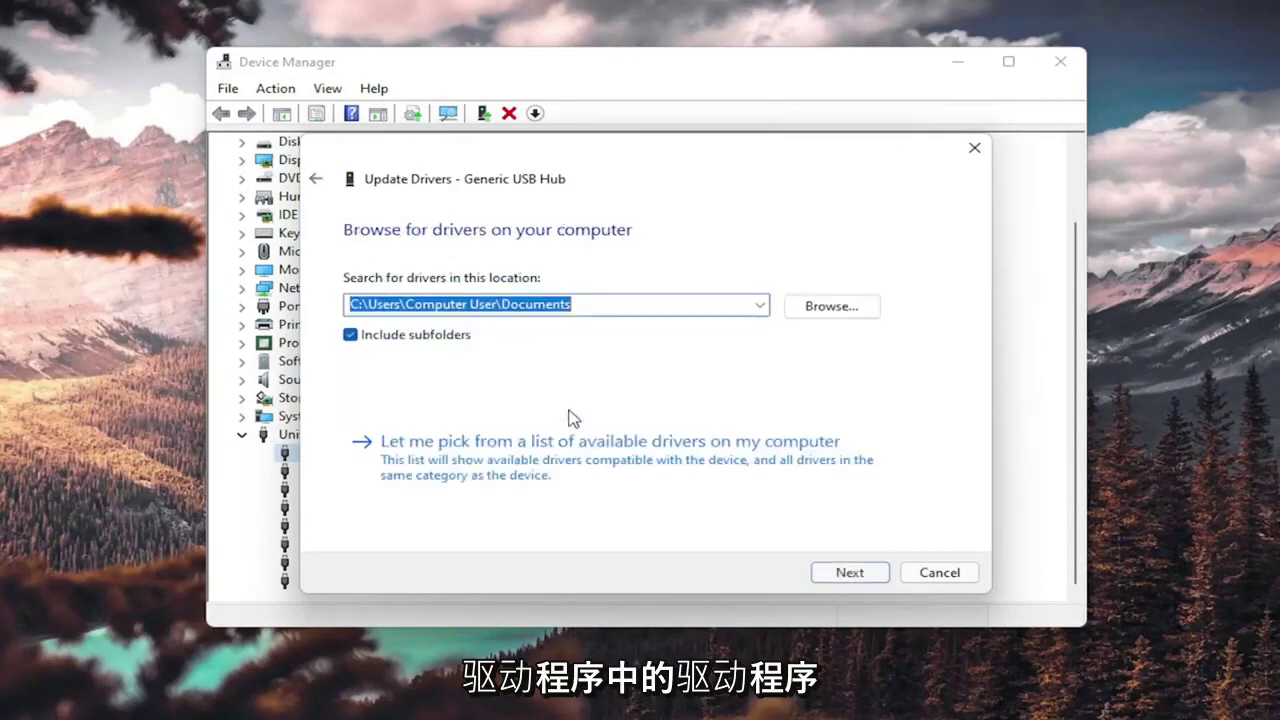
click(452, 460)
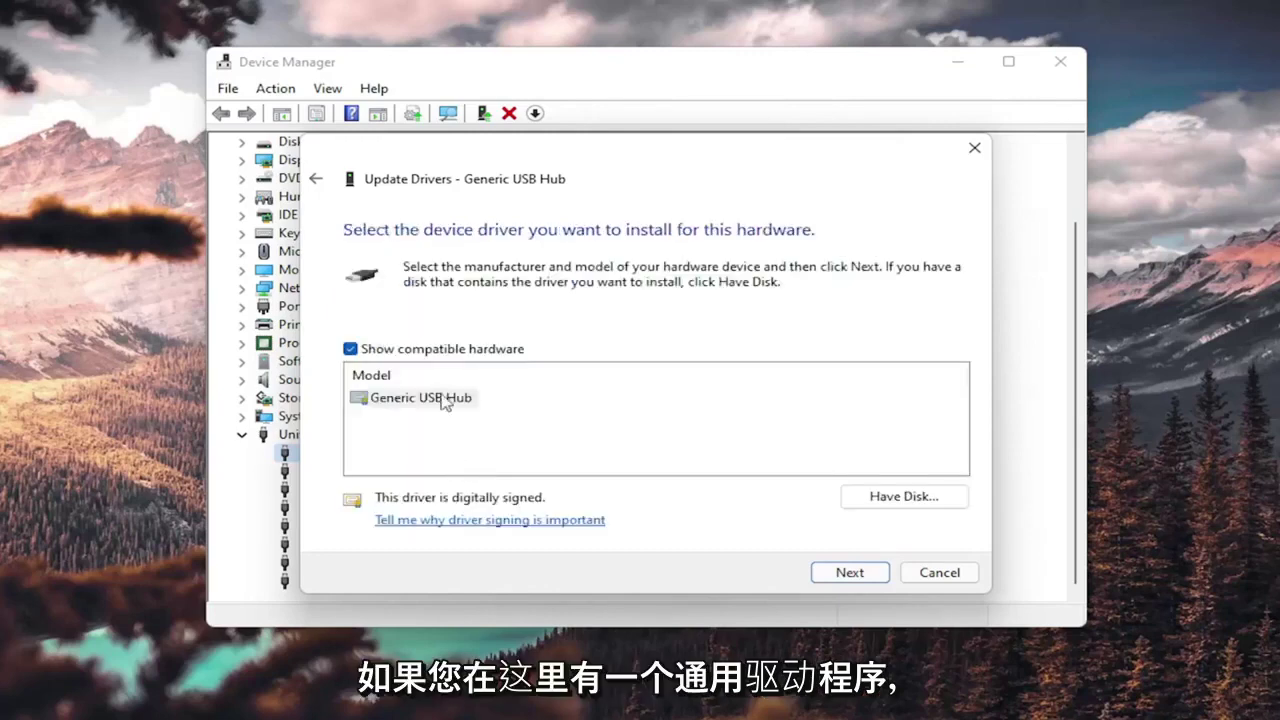
click(416, 402)
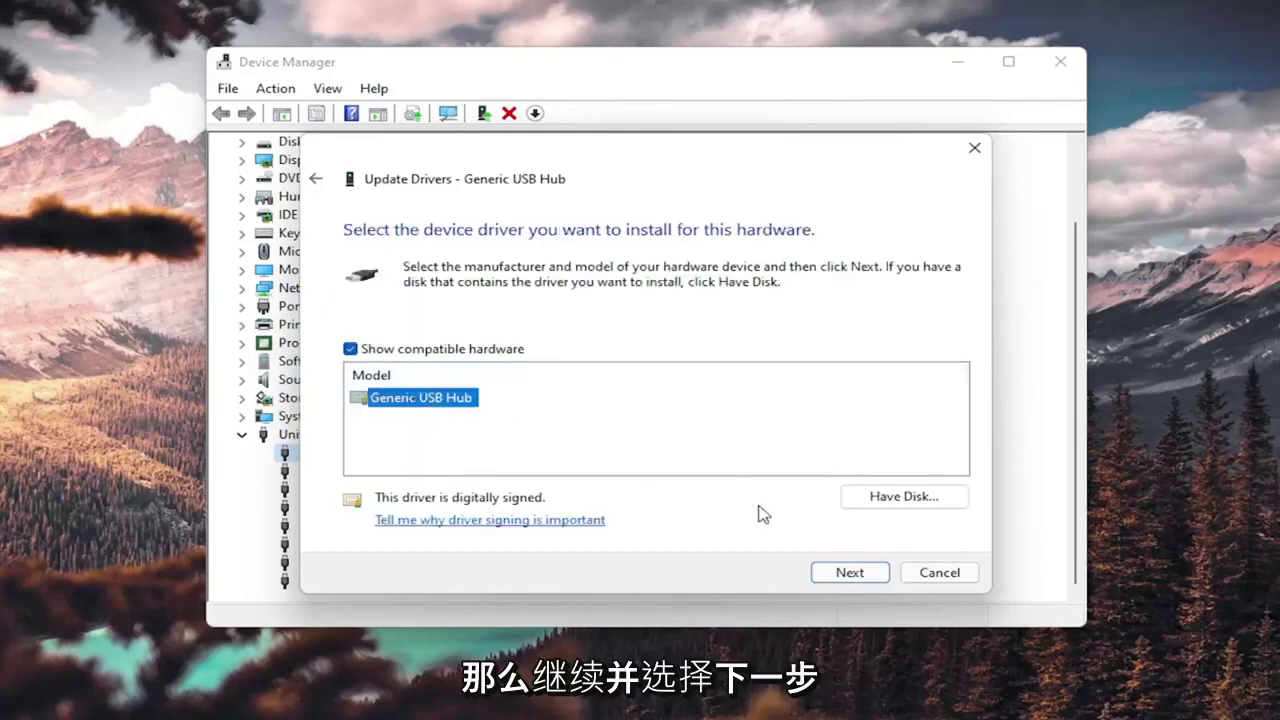
click(846, 574)
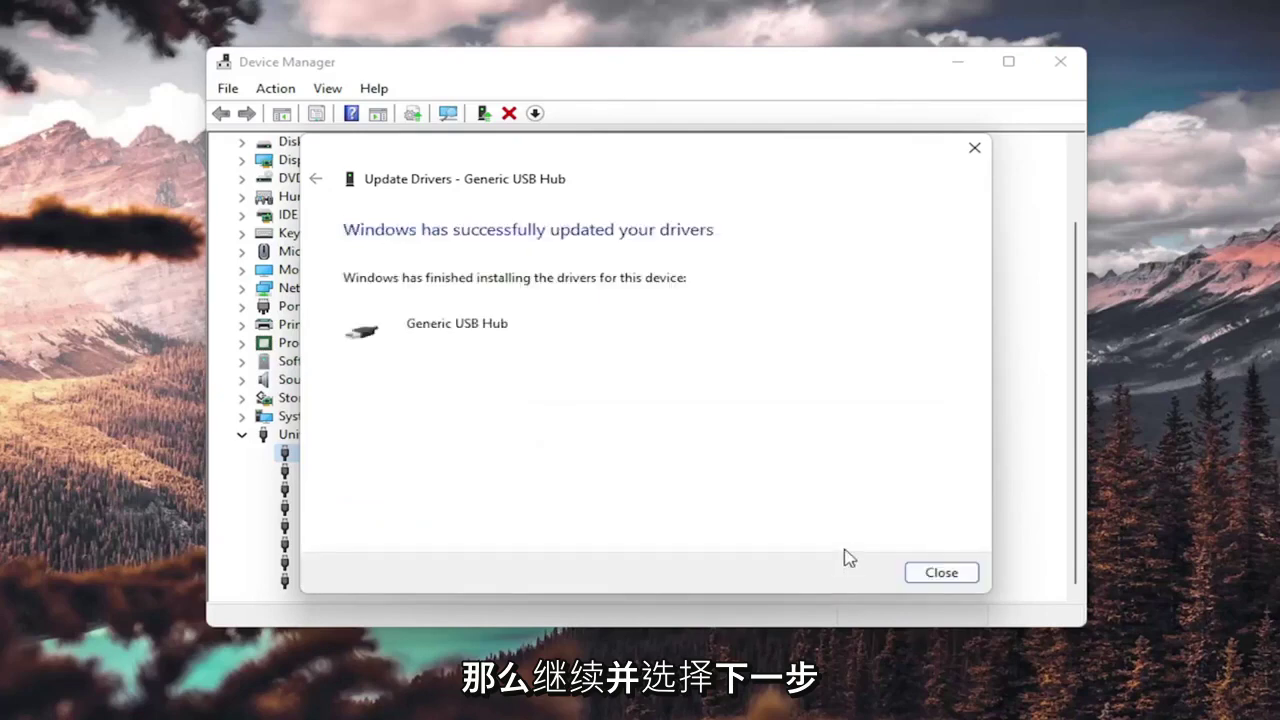
click(940, 573)
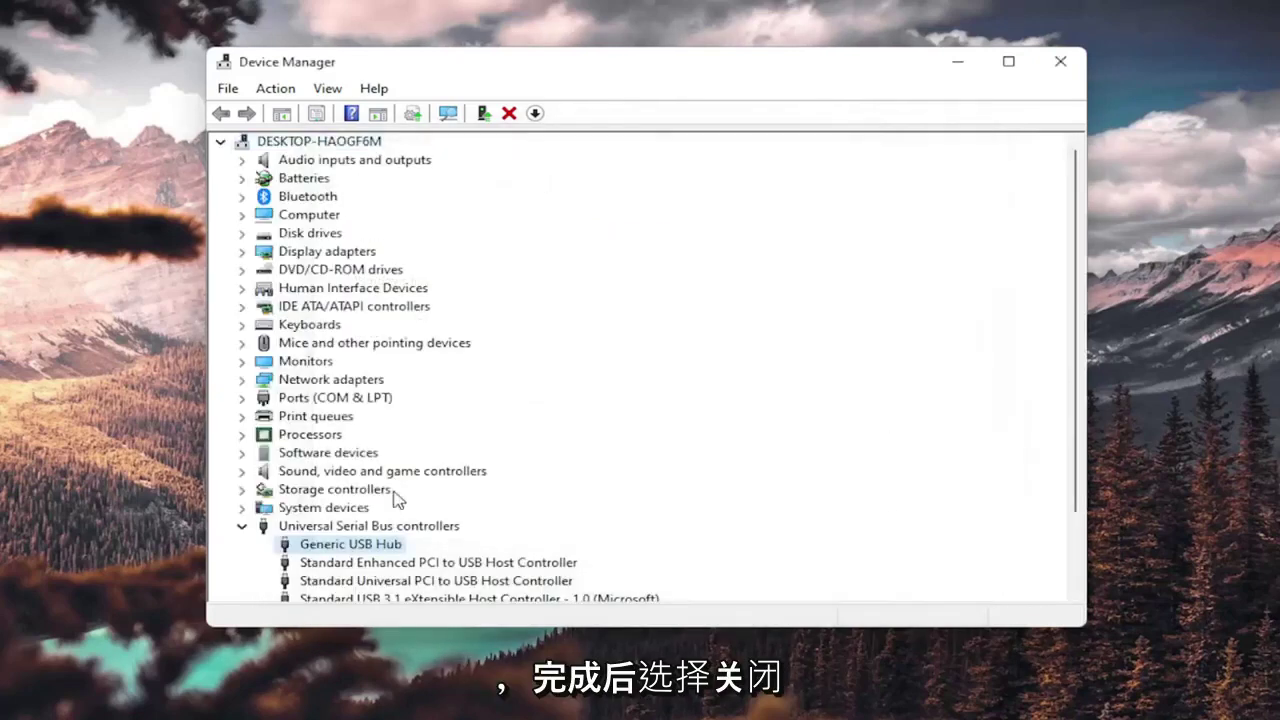
scroll(388, 540, down, 2)
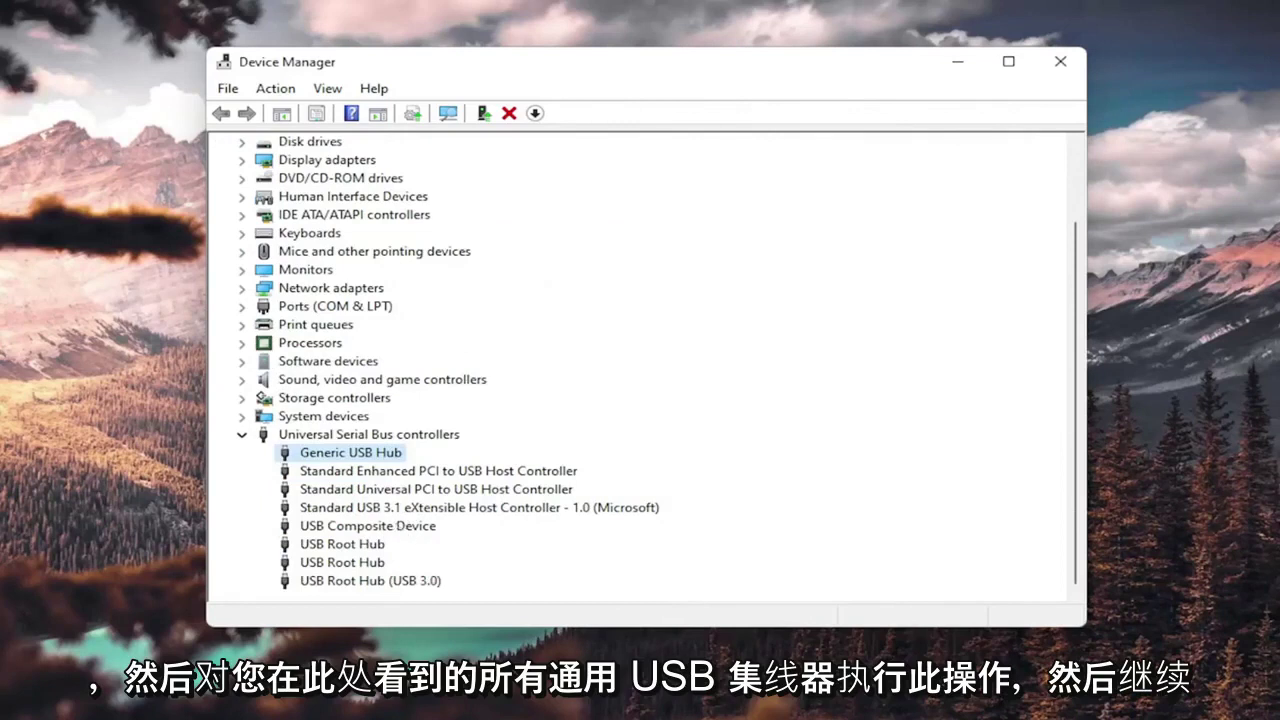
right_click(355, 458)
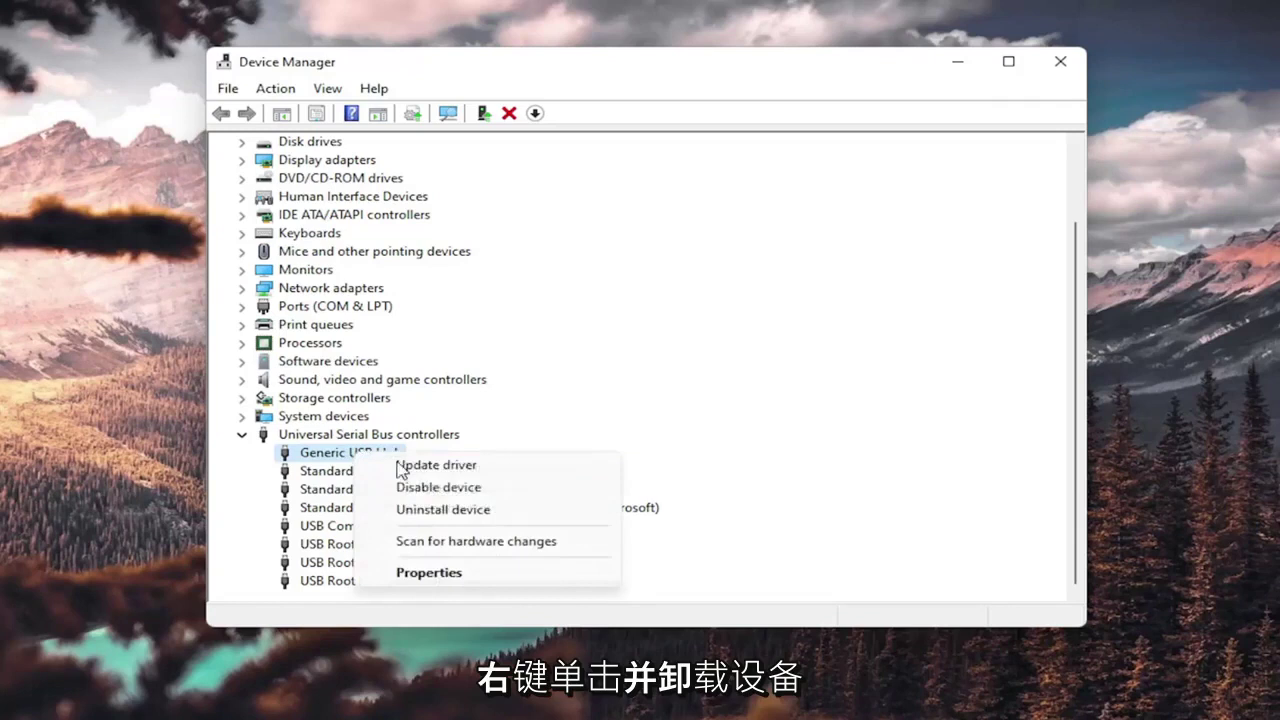
click(445, 510)
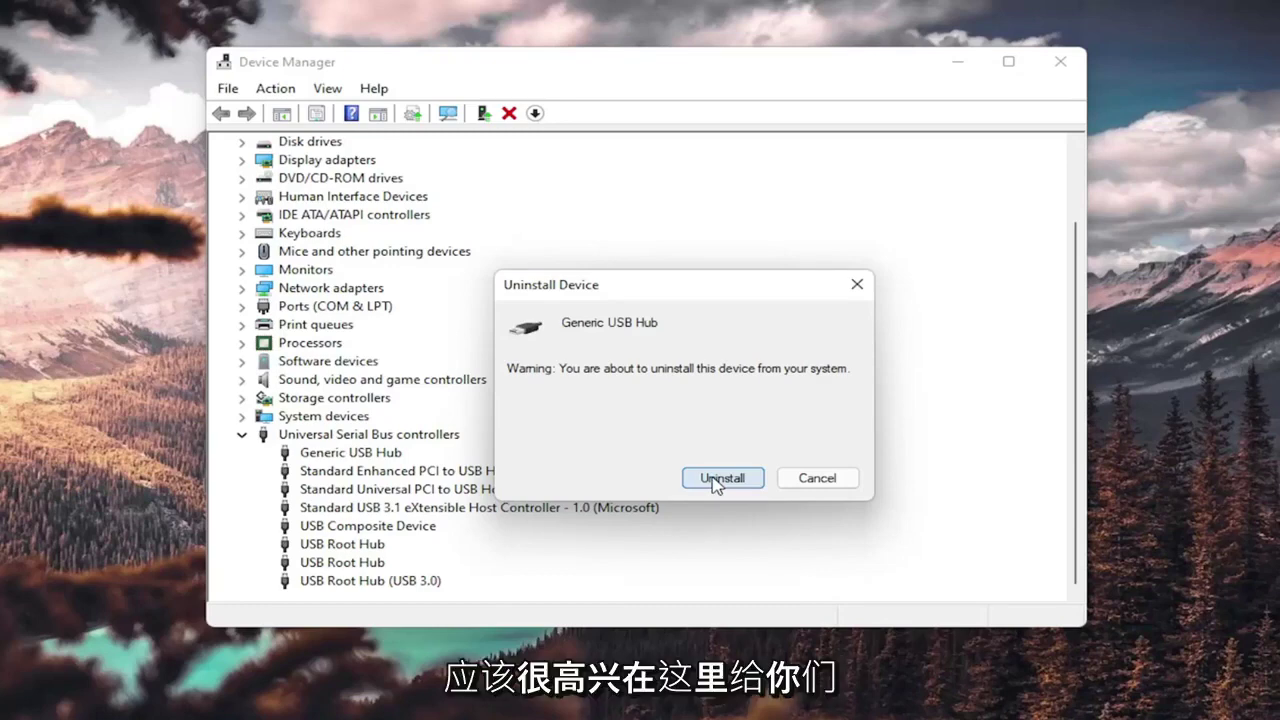
click(818, 479)
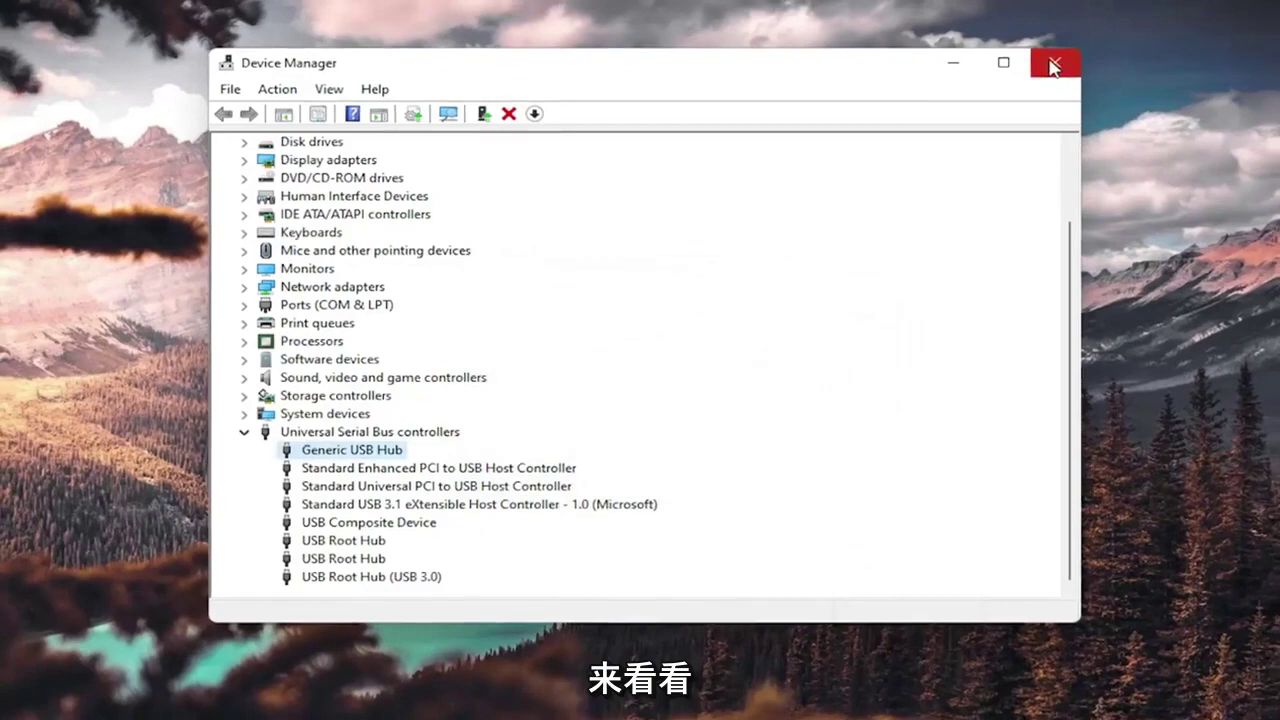
Step: Close Device Manager and start Command Prompt as administrator from a 'cmd' search
click(1053, 66)
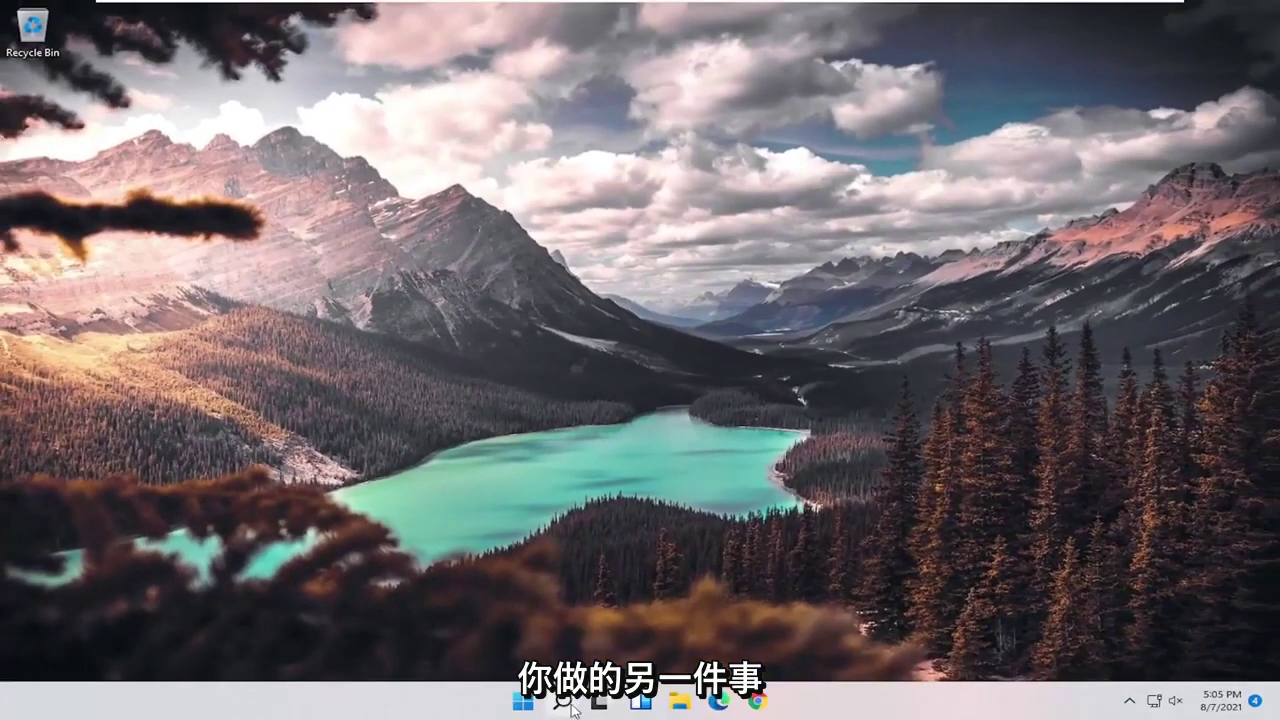
click(563, 700)
text(cmd)
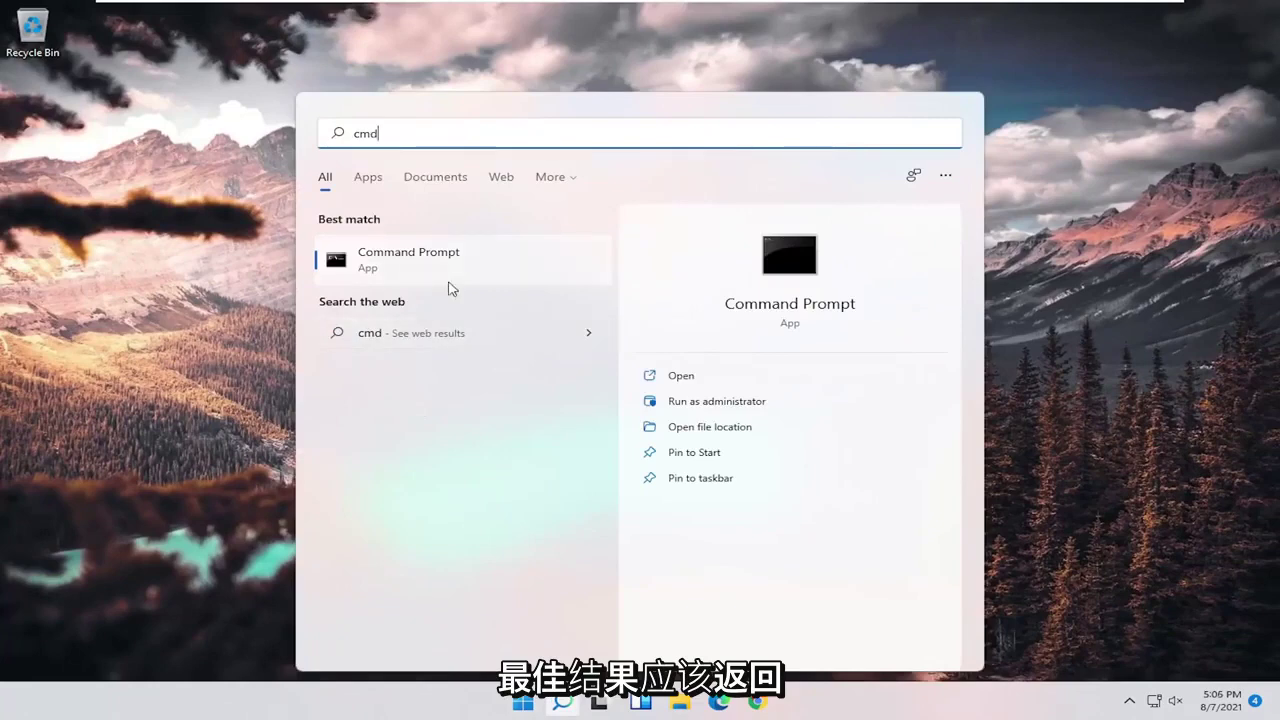
right_click(396, 259)
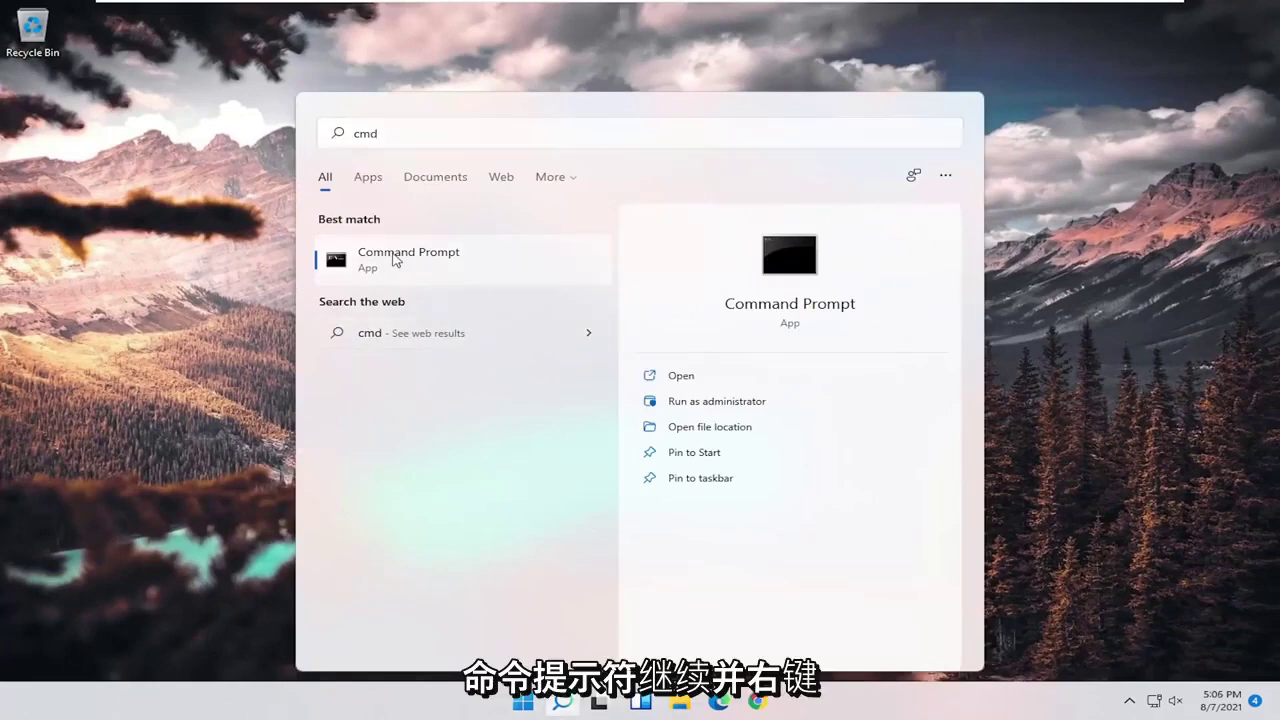
click(457, 276)
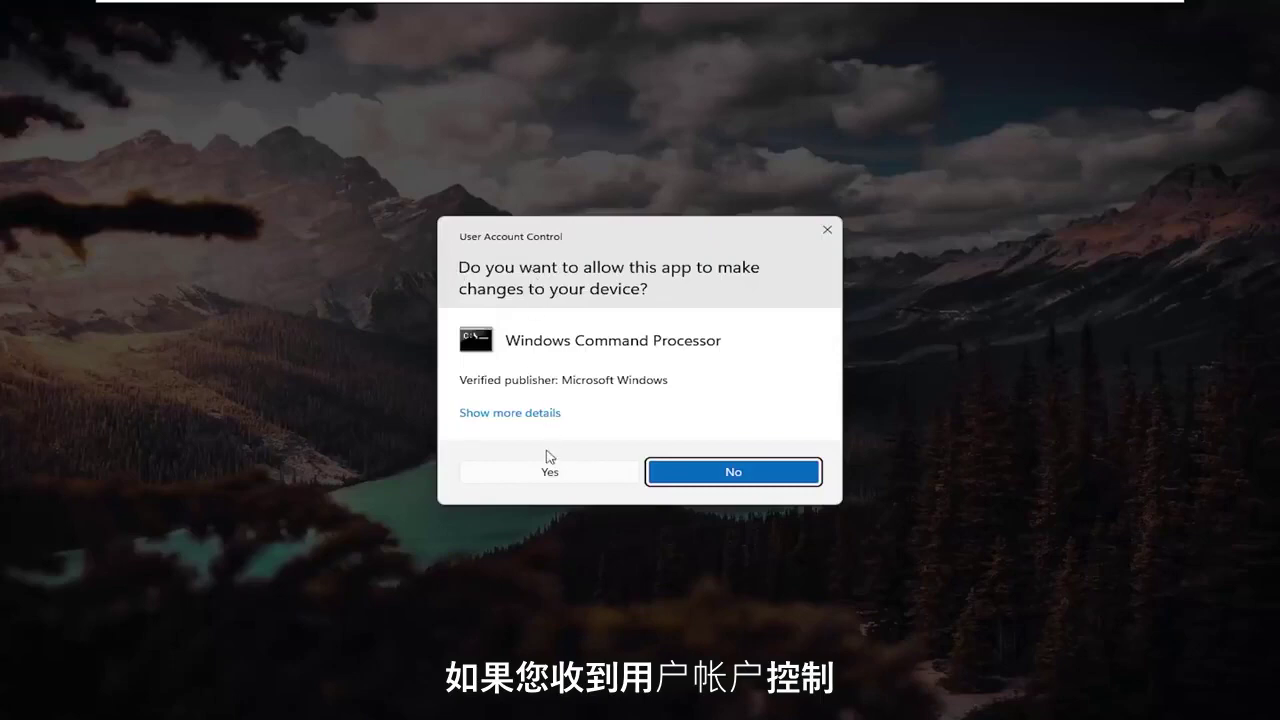
Step: Approve the UAC prompt and run sfc /scannow in the elevated Command Prompt
click(543, 472)
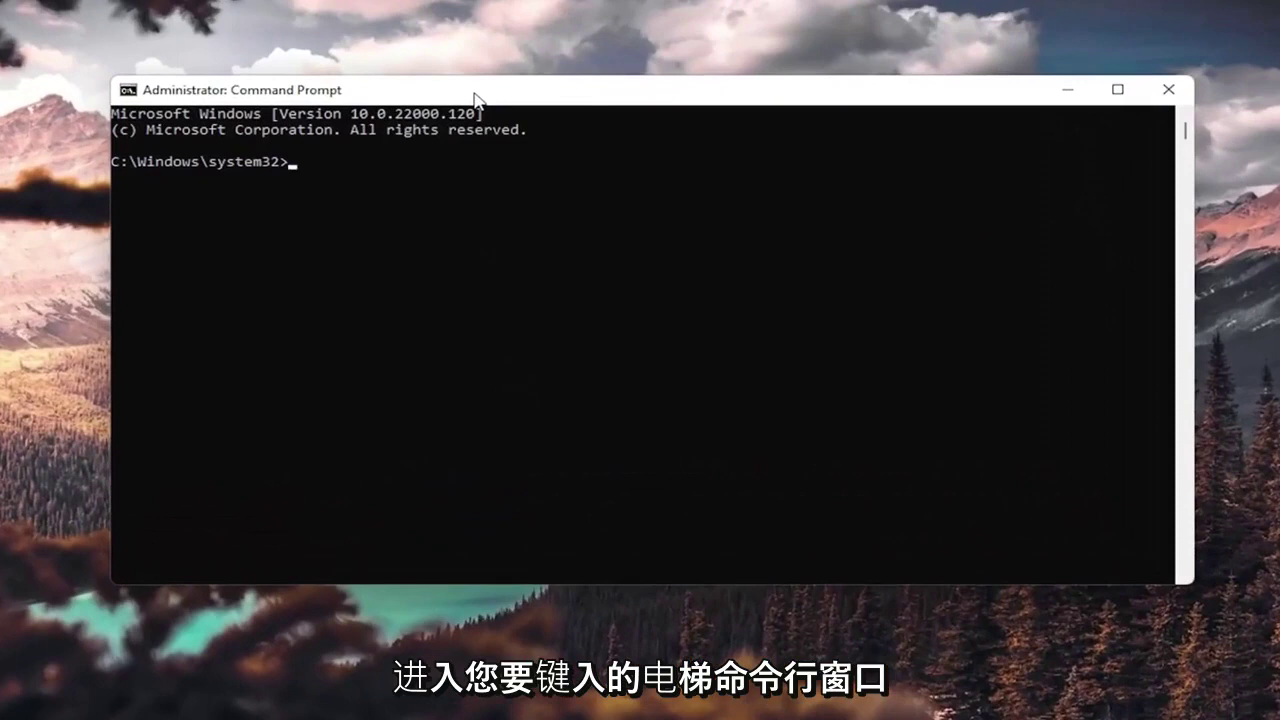
text(sfc )
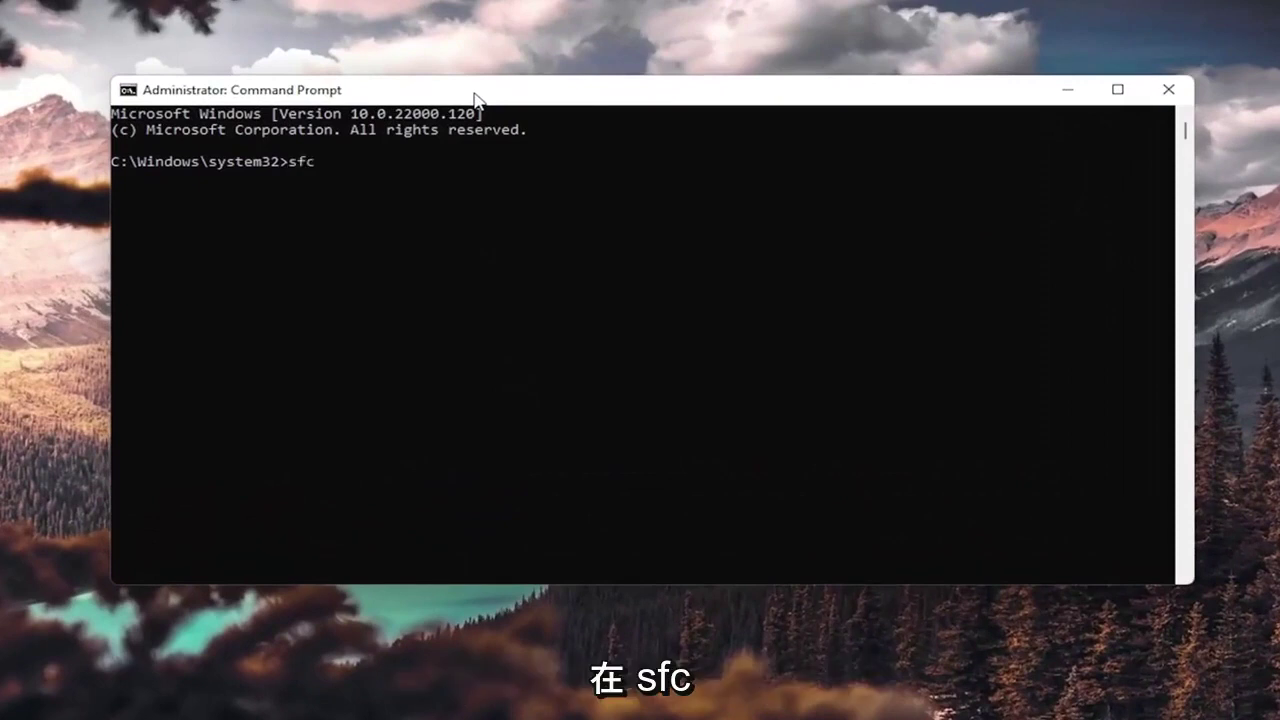
text(/scan)
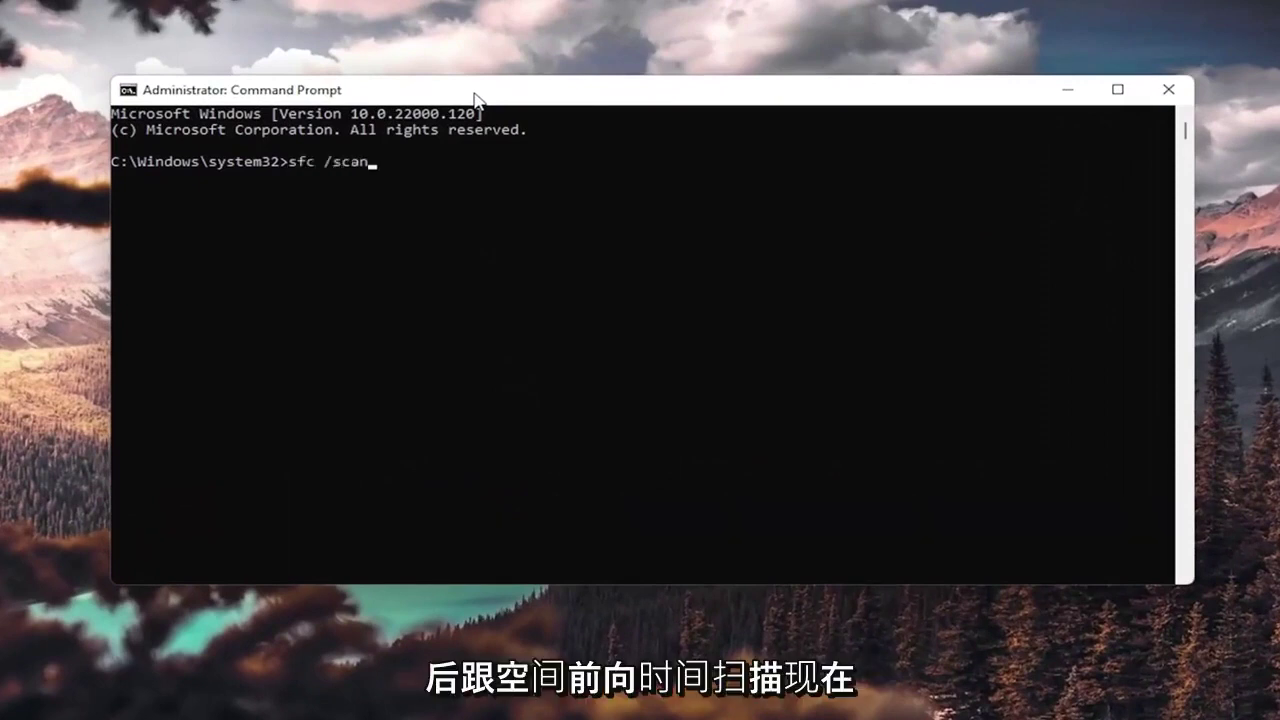
text(now)
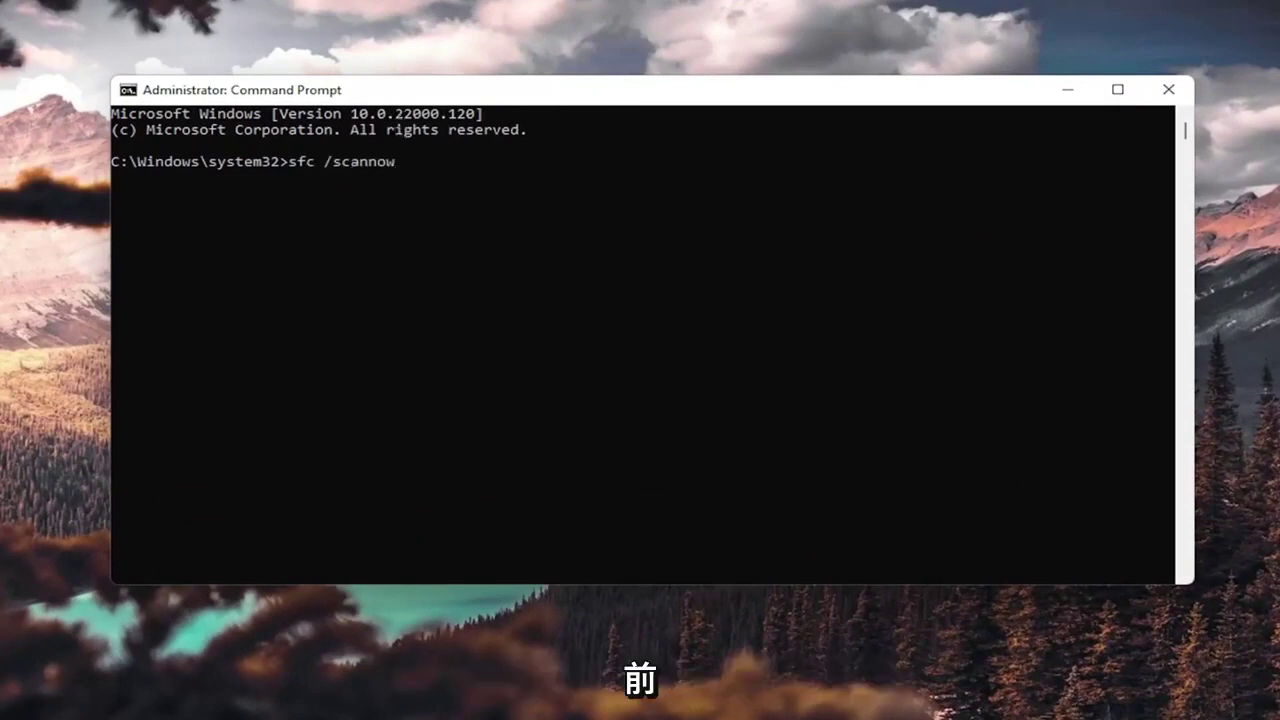
click(405, 172)
key(Return)
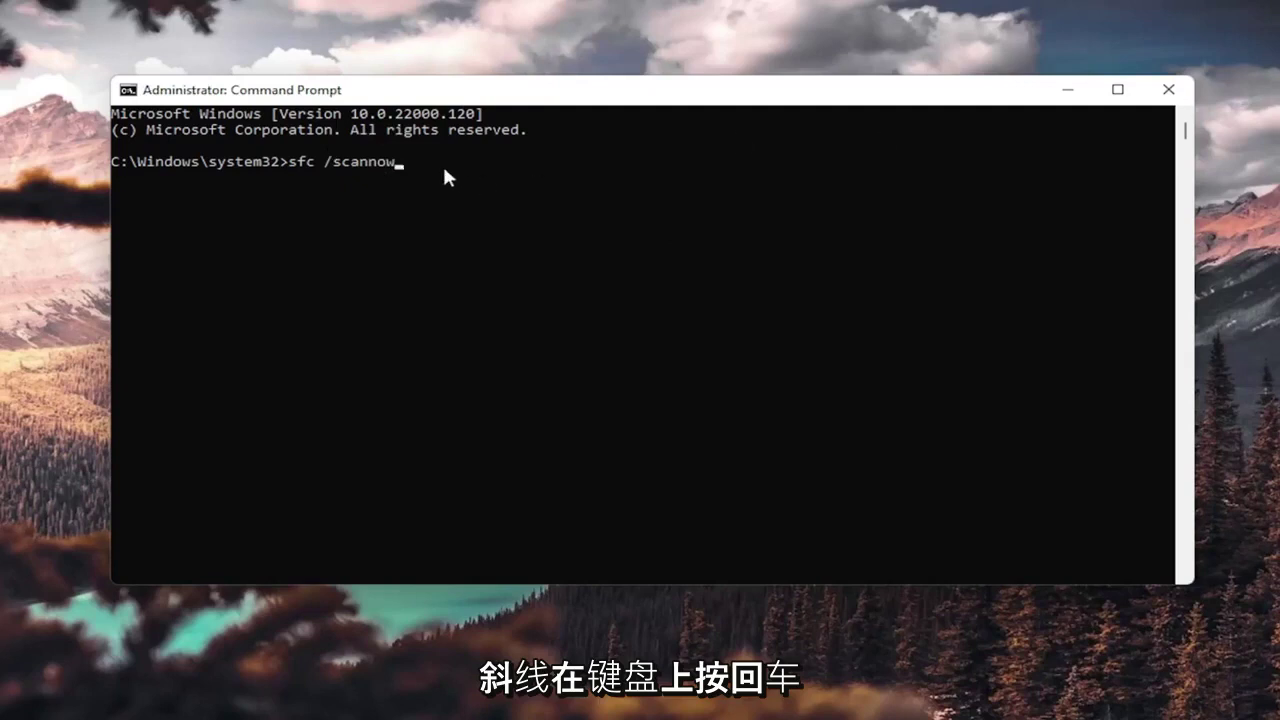
key(Return)
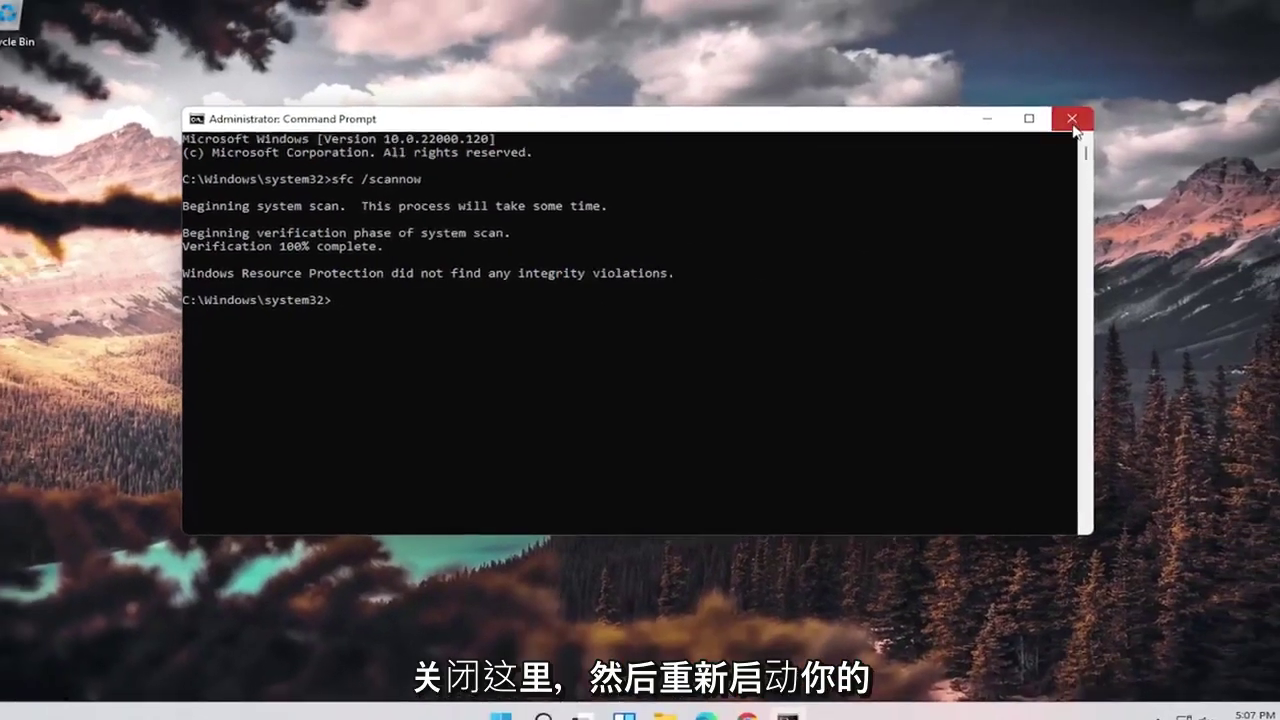
Step: Close the Command Prompt window after the clean scan, leaving an empty desktop
click(1072, 121)
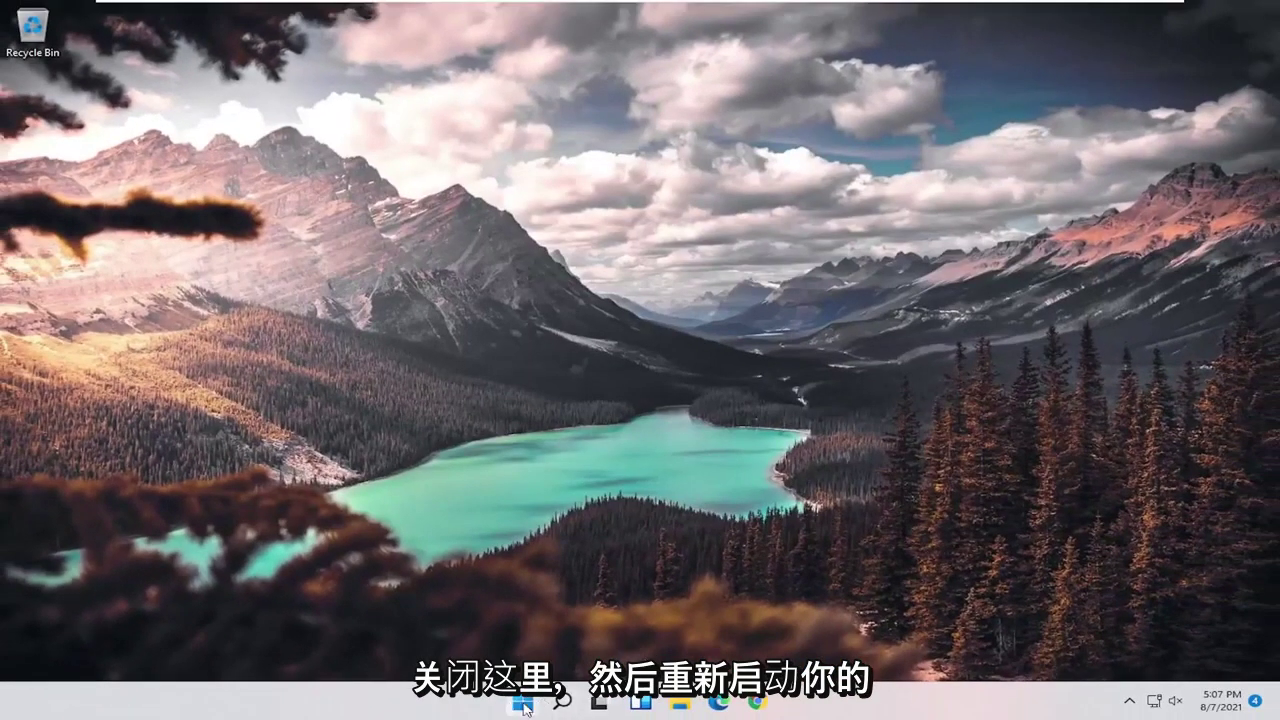